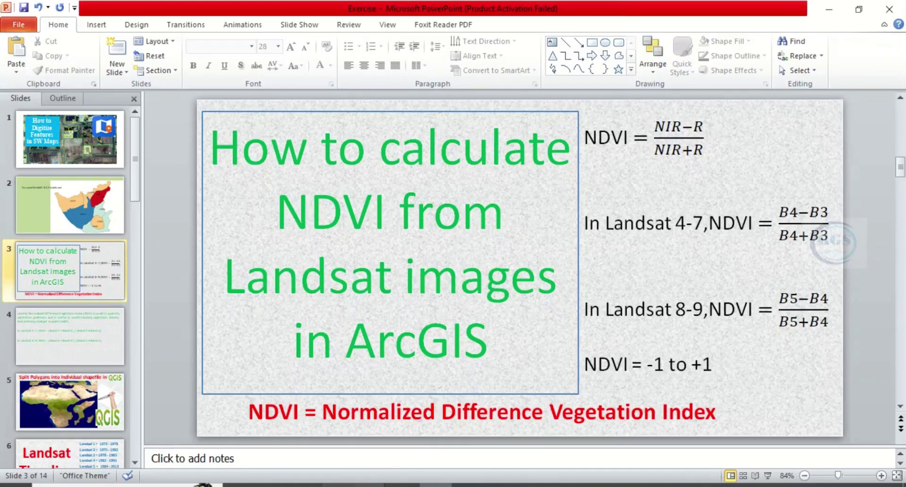
- Leave the NDVI formula slide and switch to the USGS Landsat NDVI web page
left_click(273, 485)
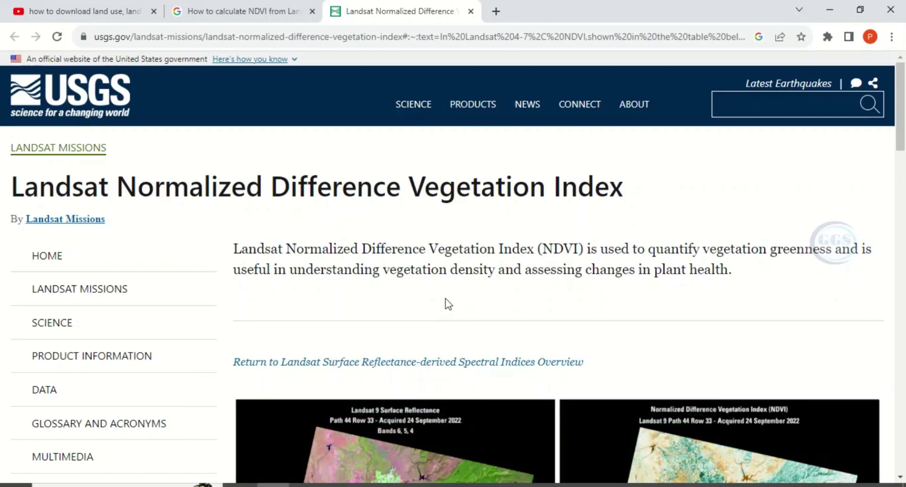
- Scroll the USGS NDVI page down to the Landsat band formulas and specifications table
scroll(448, 302, "down", 5)
scroll(448, 298, "down", 8)
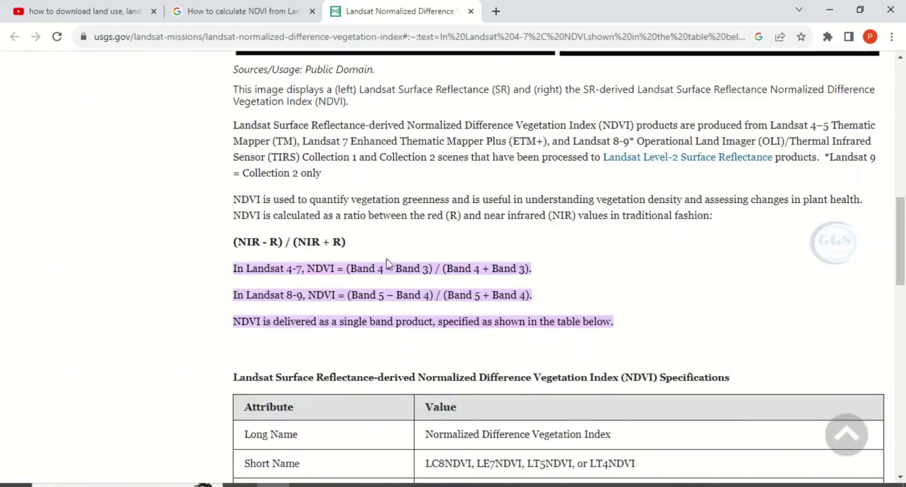
scroll(423, 308, "down", 4)
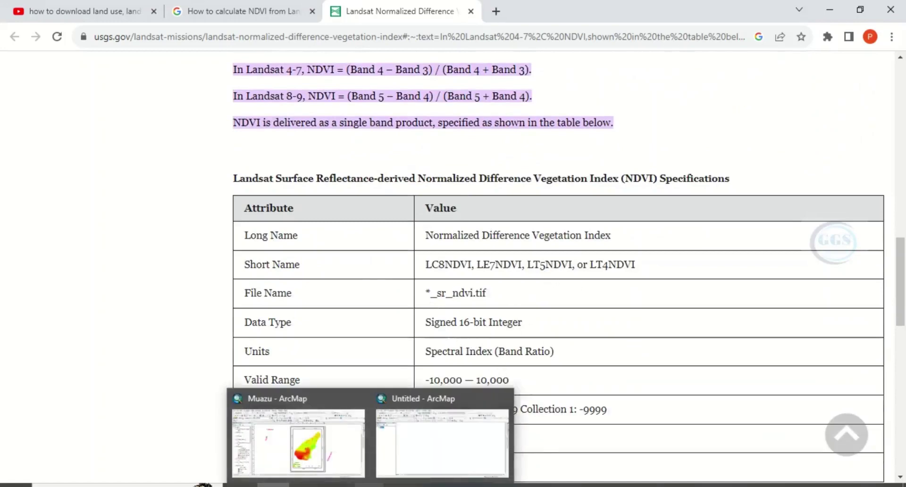
- Add the Landsat 8 B4.TIF and B5.TIF rasters to the untitled ArcMap map
left_click(370, 484)
left_click(433, 447)
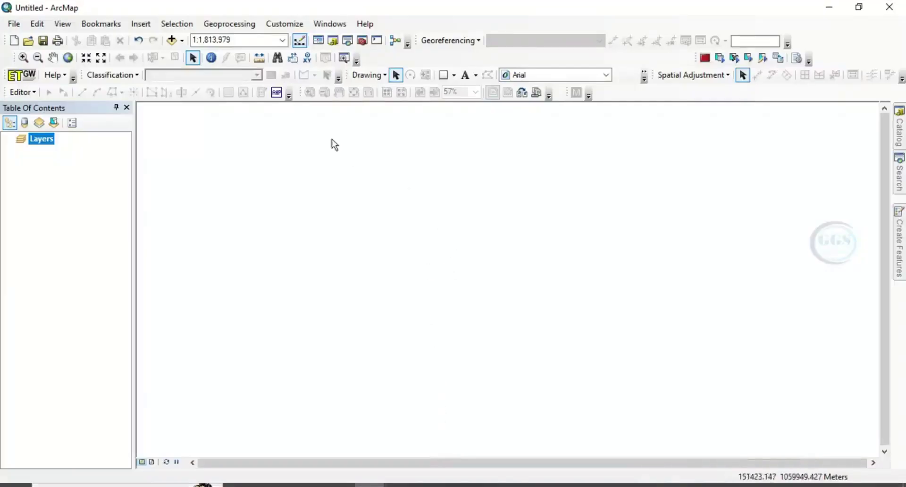
left_click(171, 41)
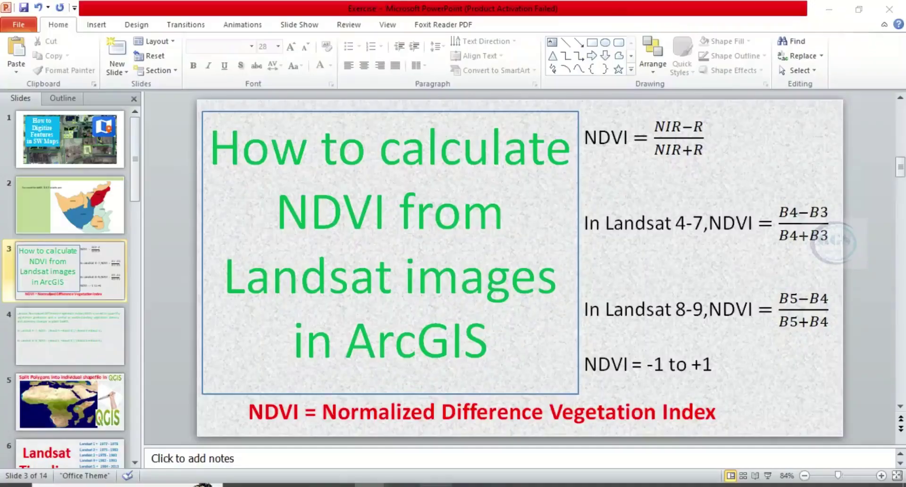
left_click(435, 485)
left_click(829, 9)
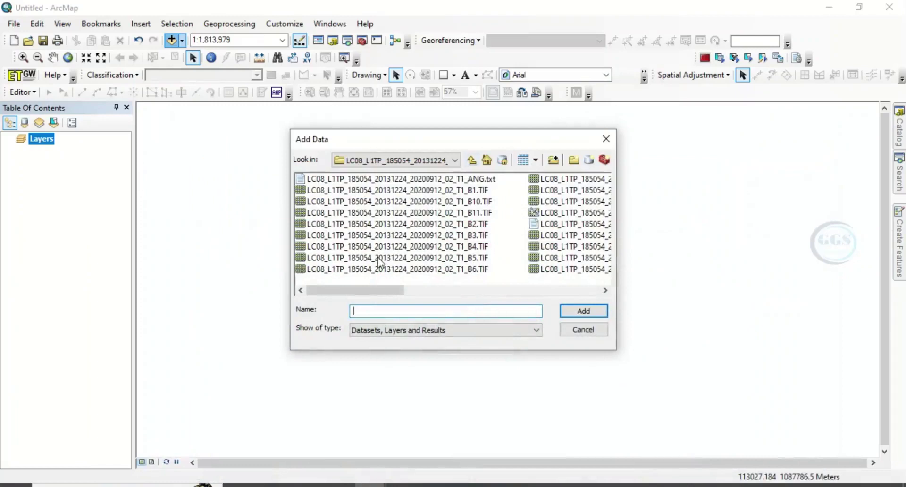
left_click(459, 249)
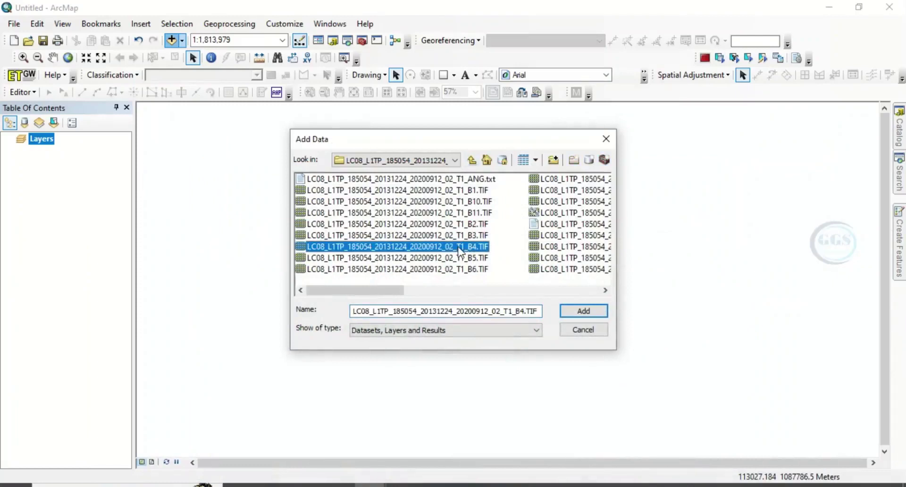
left_click(458, 258, "ctrl")
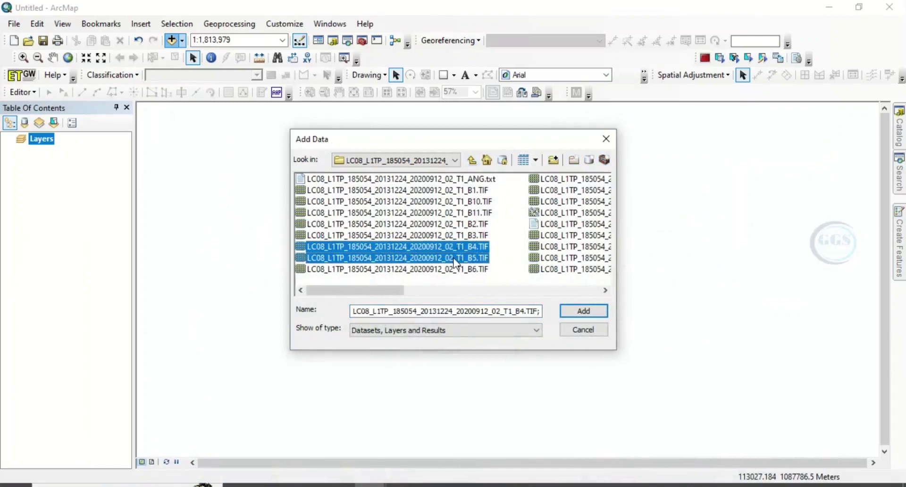
left_click(570, 308)
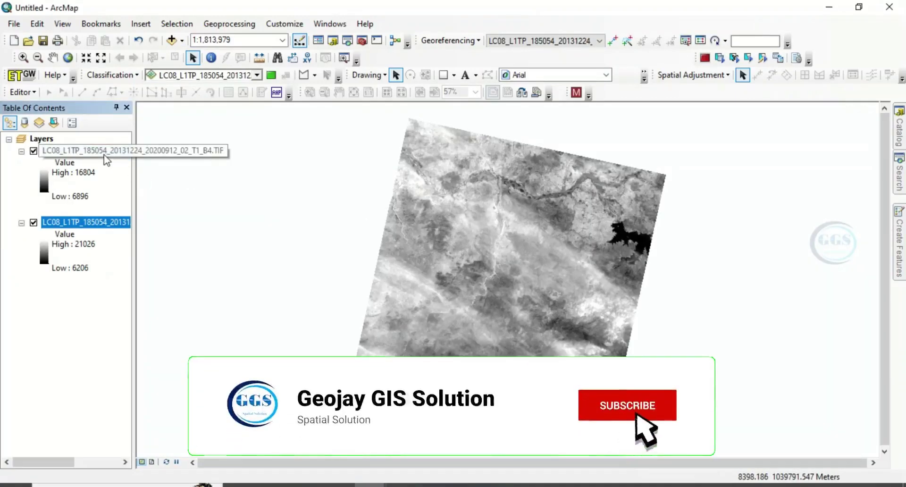
- Select both band layers and launch Raster Calculator from Spatial Analyst Tools > Map Algebra
left_click(103, 155, "ctrl")
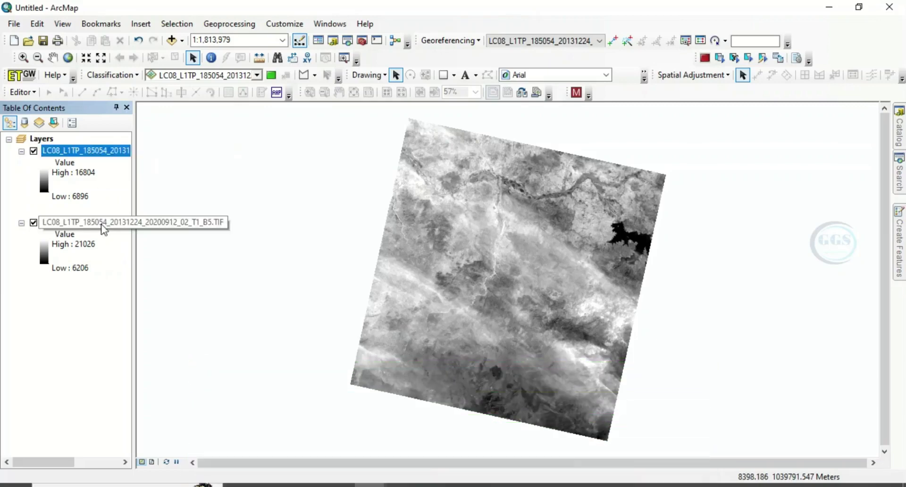
left_click(362, 42)
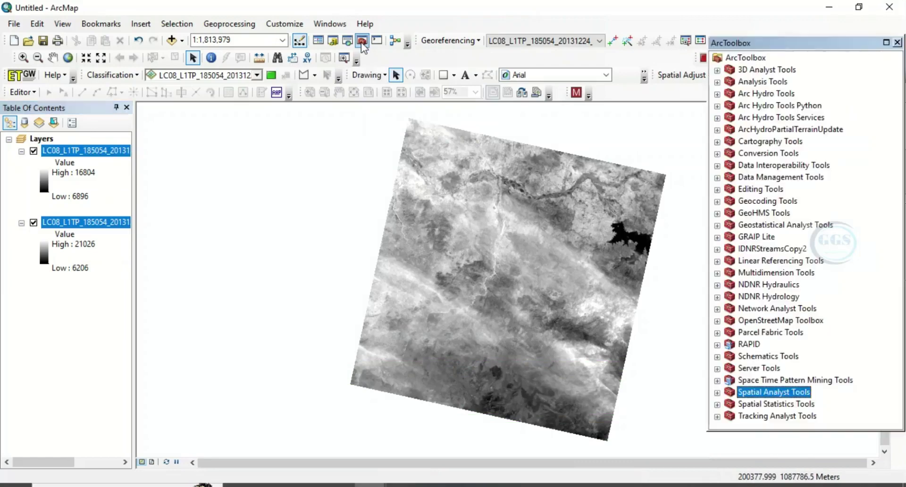
left_click(716, 392)
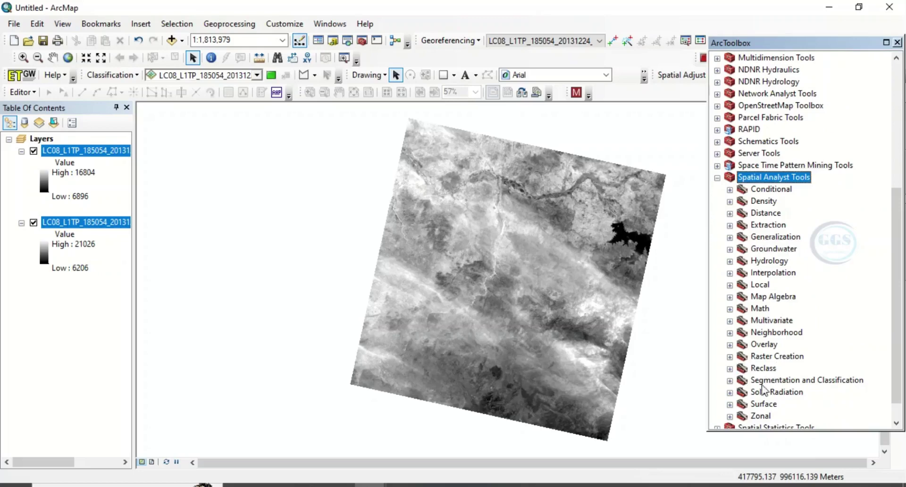
left_click(729, 297)
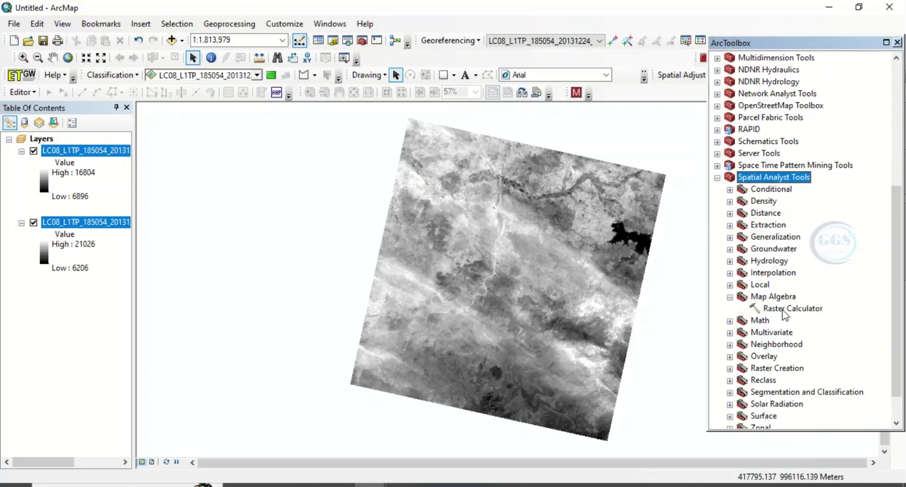
double_click(780, 308)
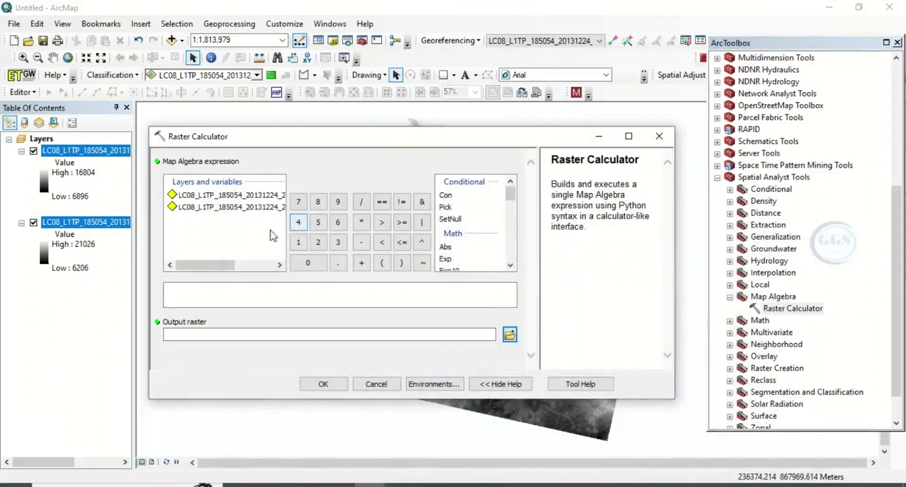
scroll(490, 230, "down", 1)
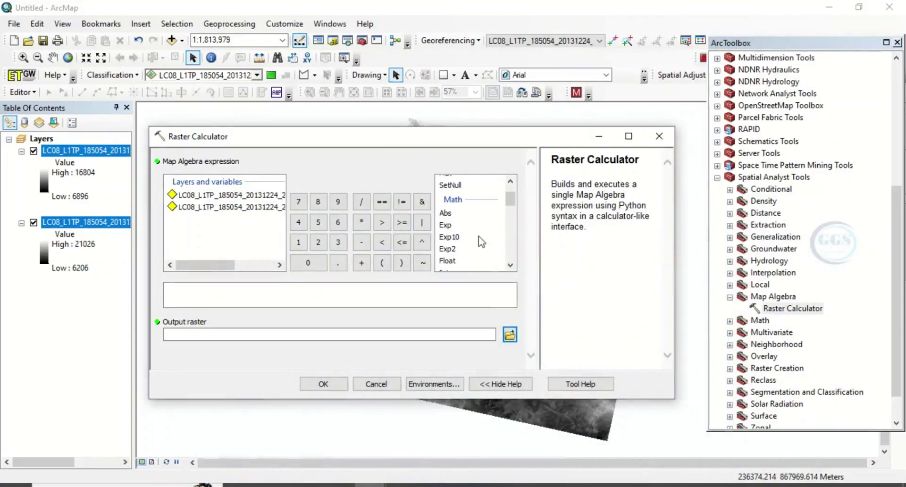
- Build the numerator Float(B5 - B4) followed by the division operator
double_click(447, 261)
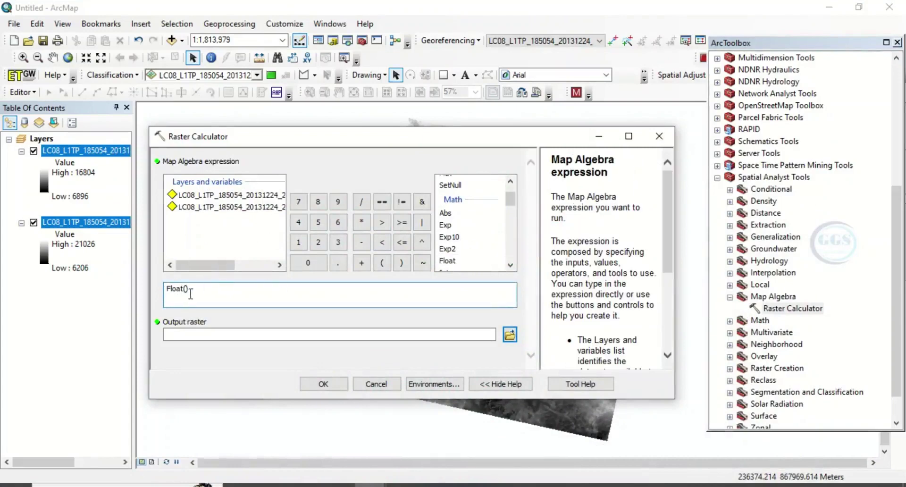
double_click(211, 207)
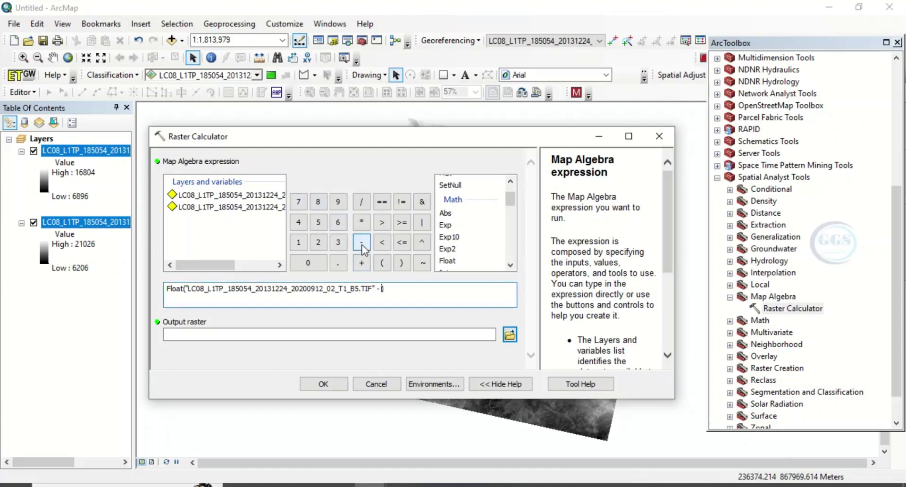
double_click(235, 195)
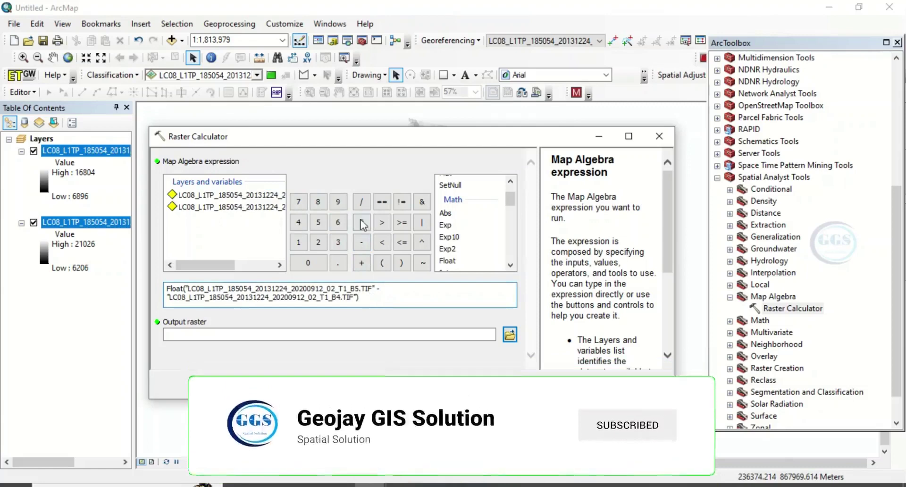
left_click(361, 201)
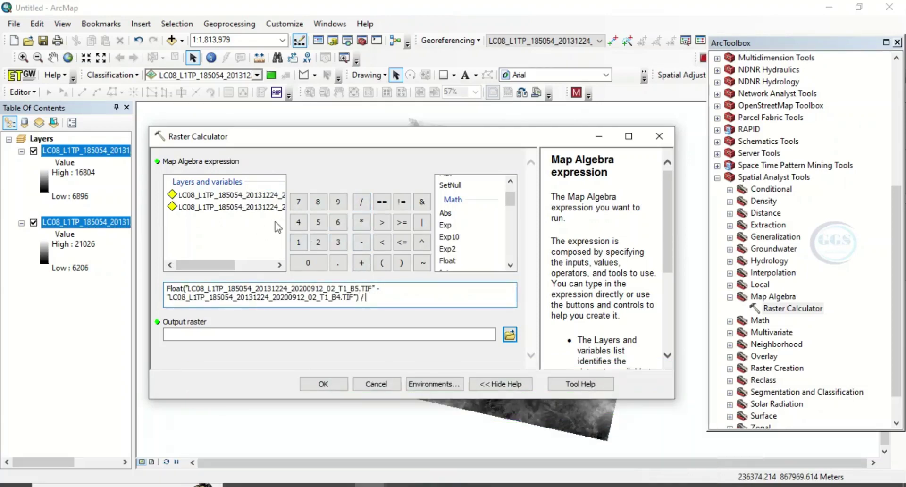
- Complete the denominator Float(B5 + B4) and browse for the output raster location
double_click(449, 261)
double_click(239, 207)
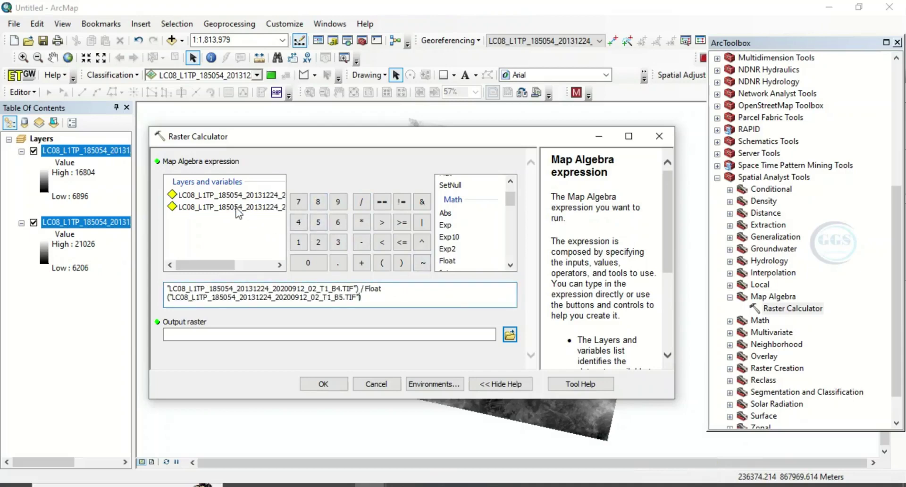
left_click(362, 263)
double_click(238, 195)
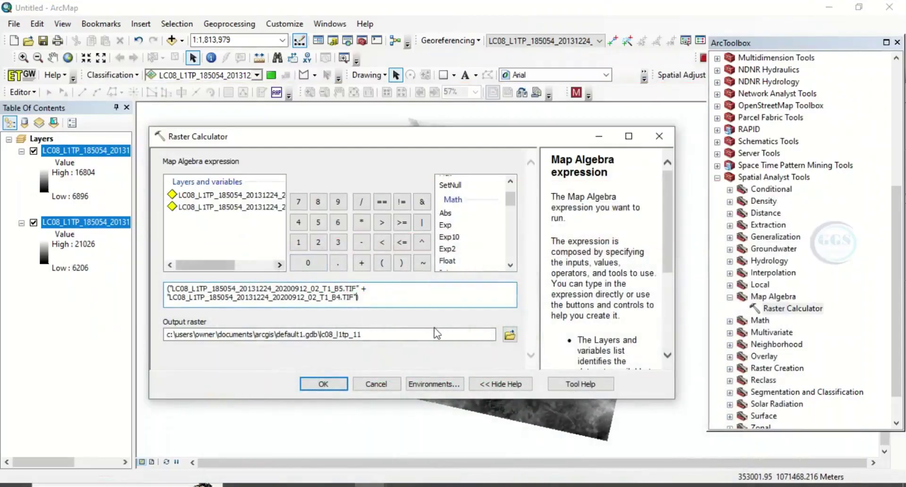
left_click(509, 335)
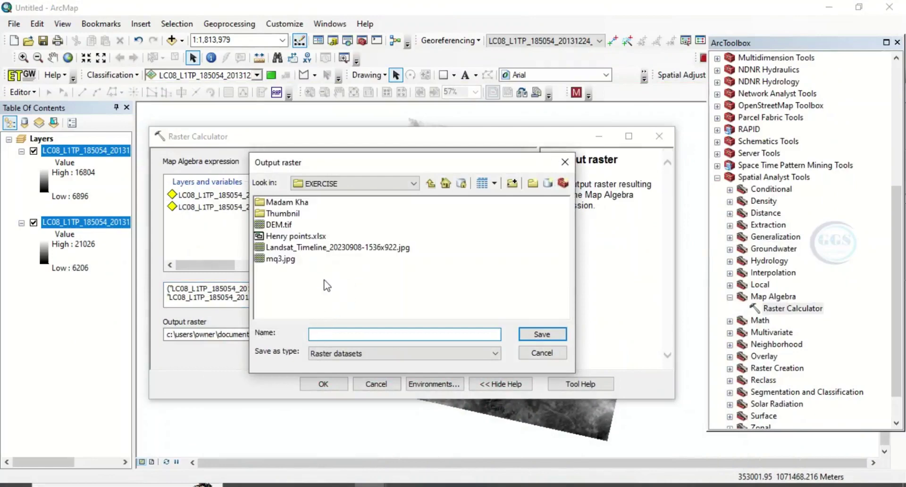
- Save the output as NDVI.tif in the EXERCISE folder and run the NDVI calculation
type("NDVI.tif")
left_click(534, 335)
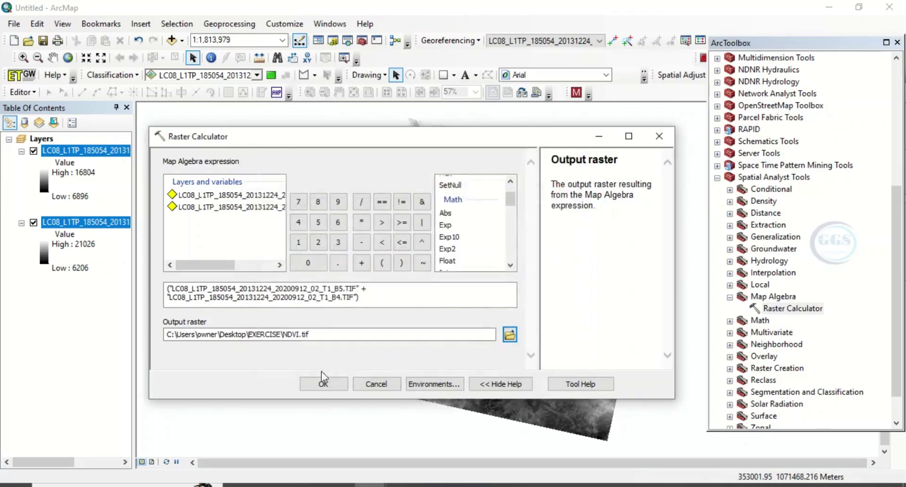
left_click(323, 385)
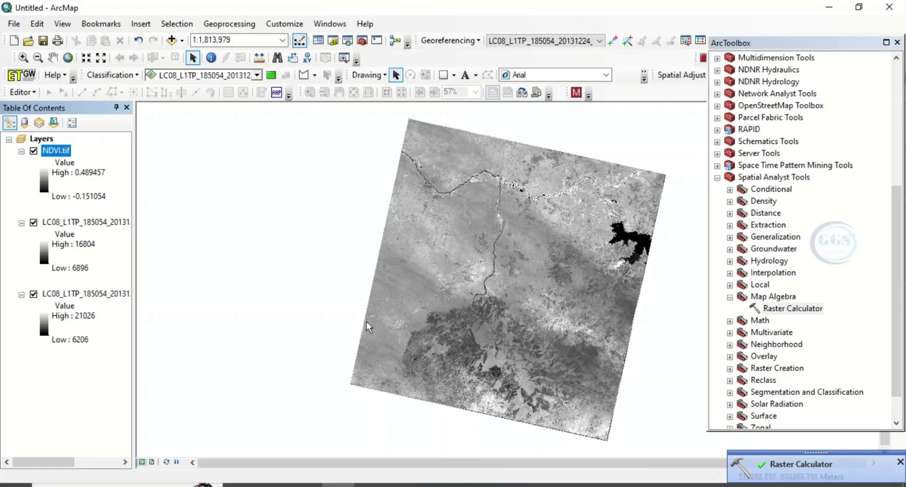
- Uncheck the two LC08 band layers so only NDVI.tif remains visible
left_click(34, 222)
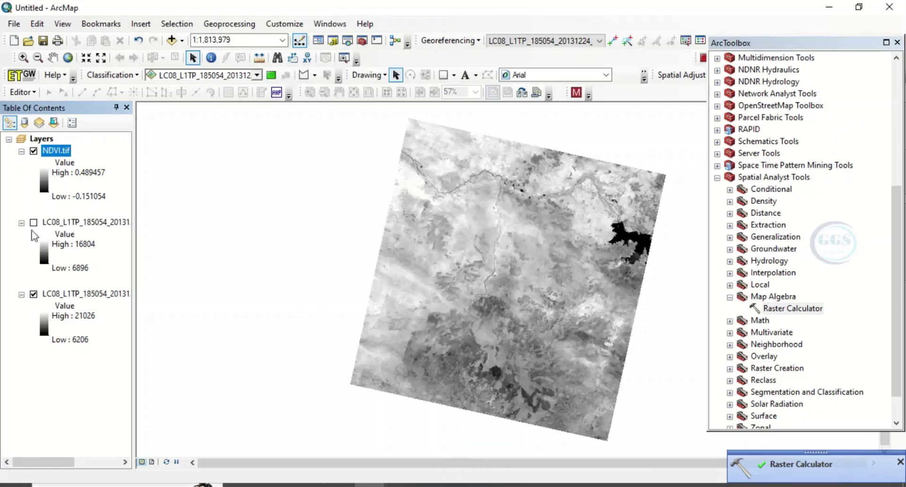
left_click(34, 294)
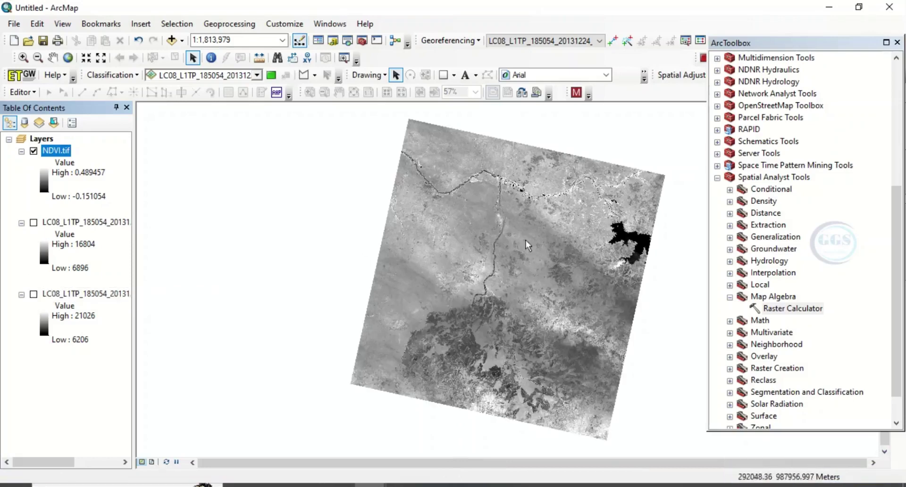
double_click(43, 184)
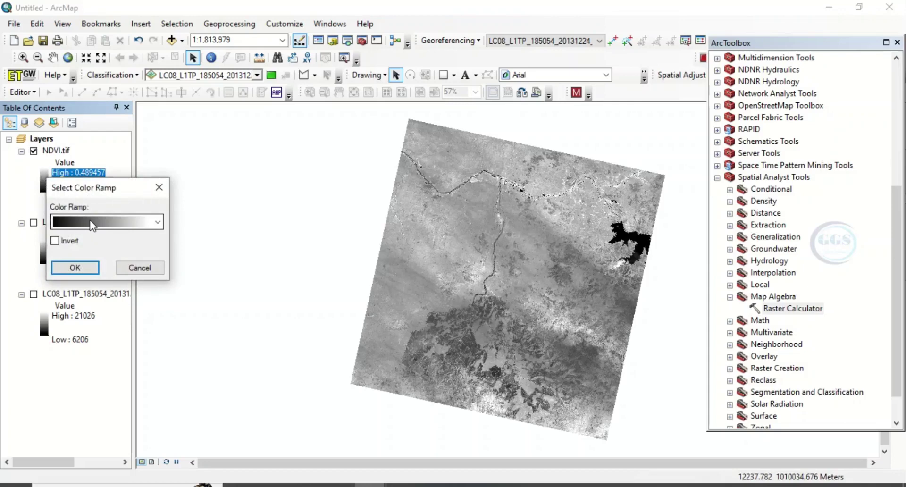
- Apply the rainbow colour ramp to NDVI.tif and zoom the map to check it
left_click(91, 220)
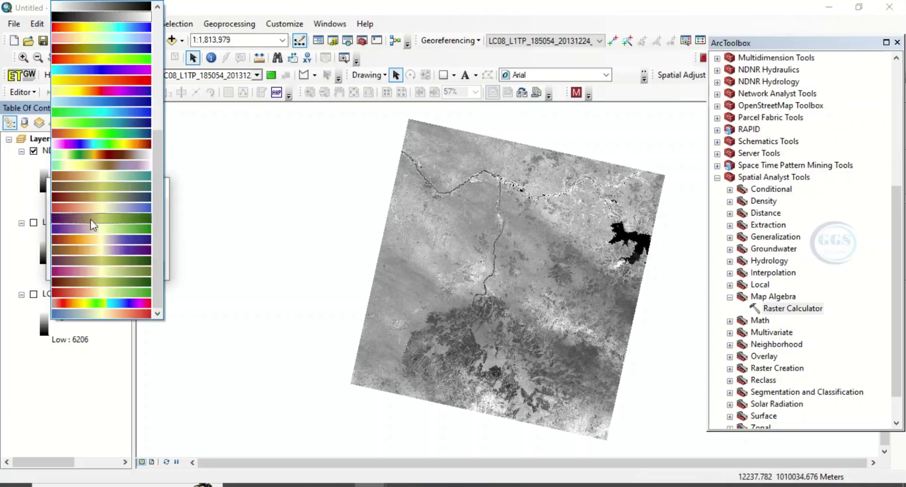
left_click(88, 302)
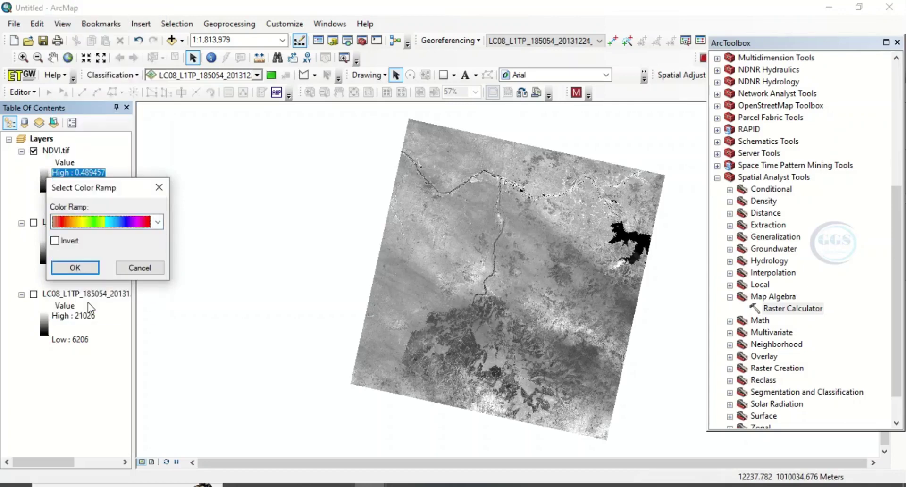
left_click(75, 267)
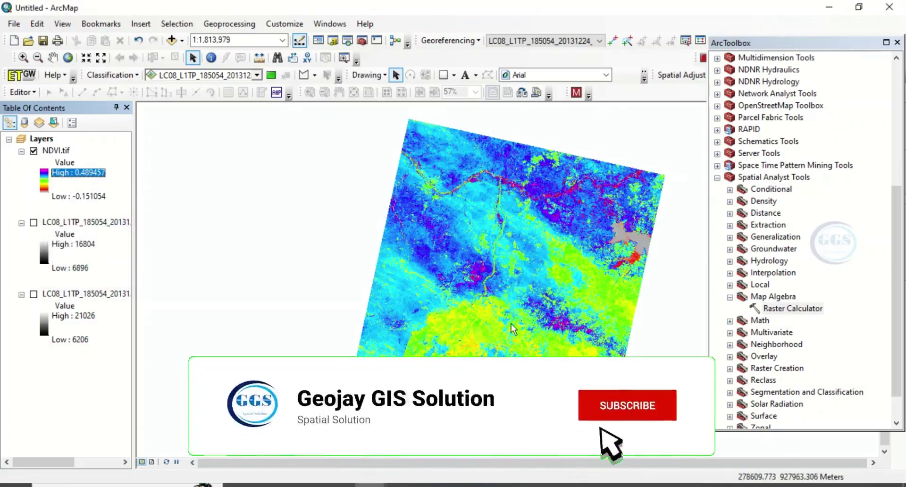
scroll(511, 324, "up", 2)
scroll(511, 324, "down", 3)
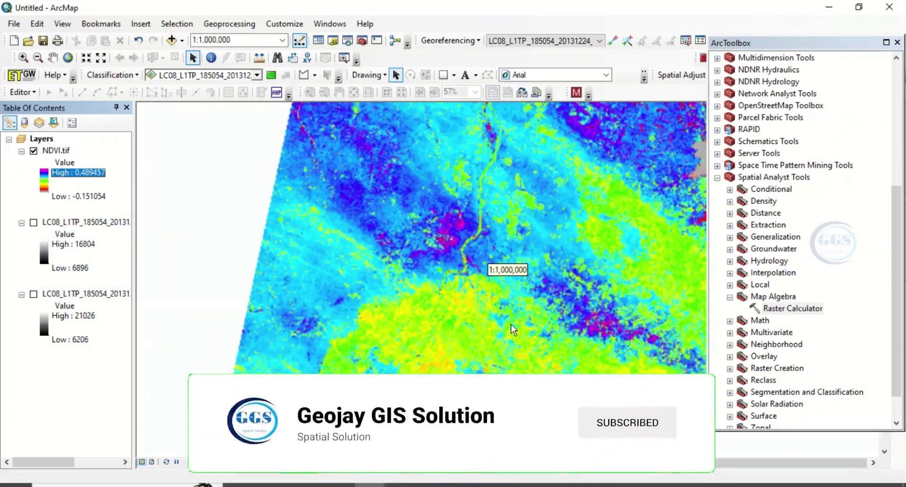